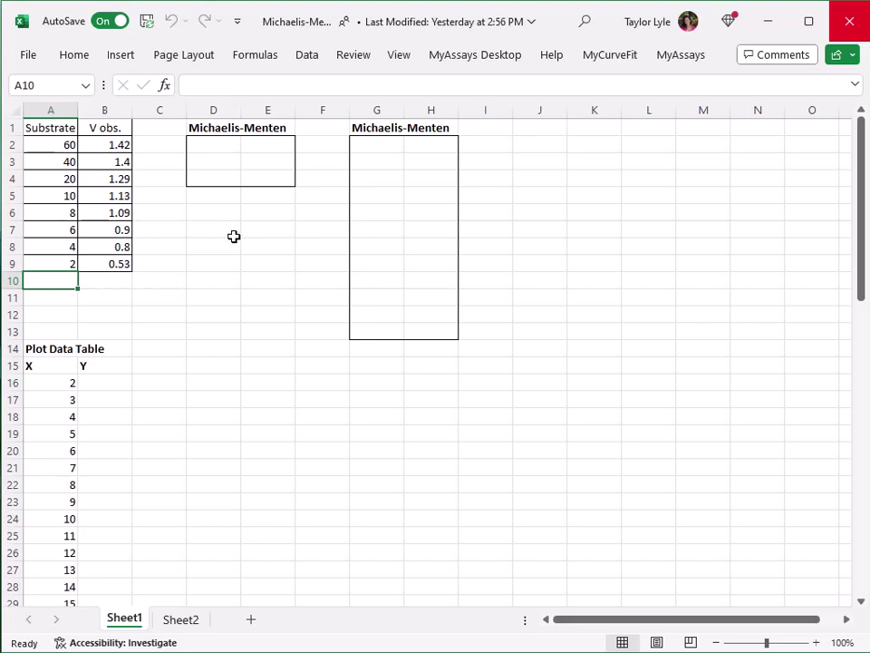
# Enter the array formula =MyCurveFit.MichaelisMenten(A2:A9,B2:B9) across D2:E4 to fit the substrate and V obs. data
pyautogui.click(215, 146)
pyautogui.moveTo(215, 146); pyautogui.dragTo(253, 163)
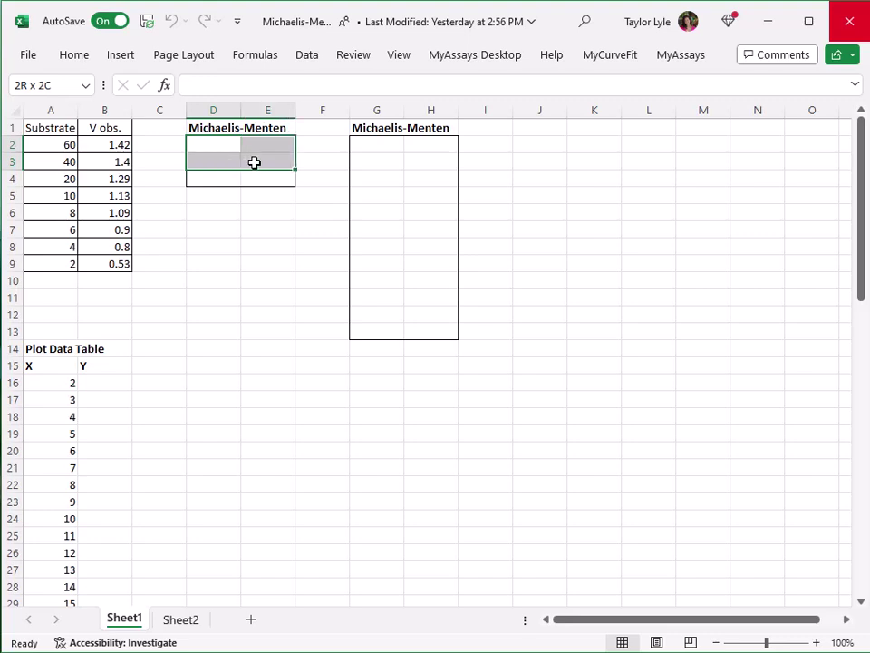
pyautogui.moveTo(254, 162); pyautogui.dragTo(254, 178)
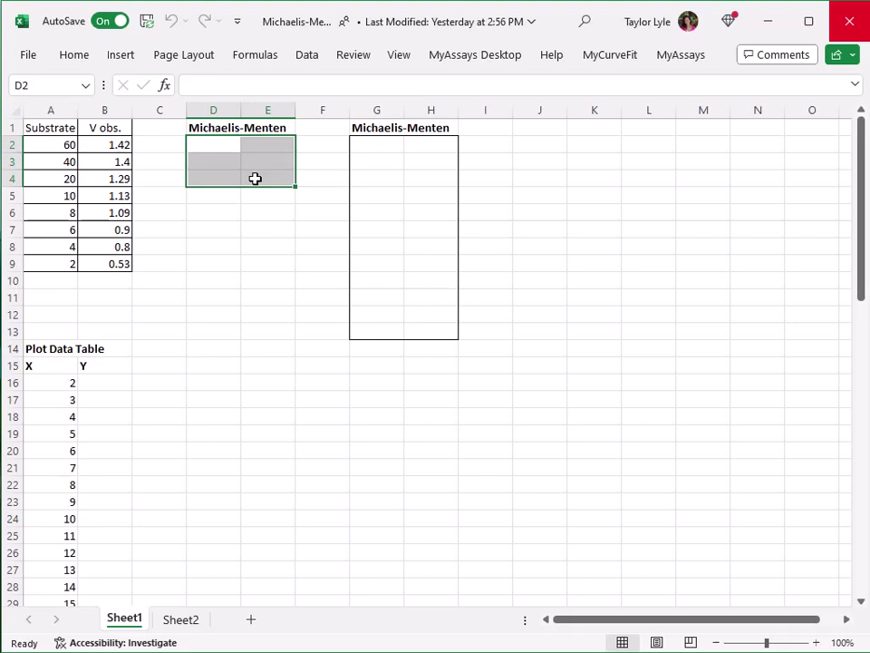
pyautogui.write('=mycu')
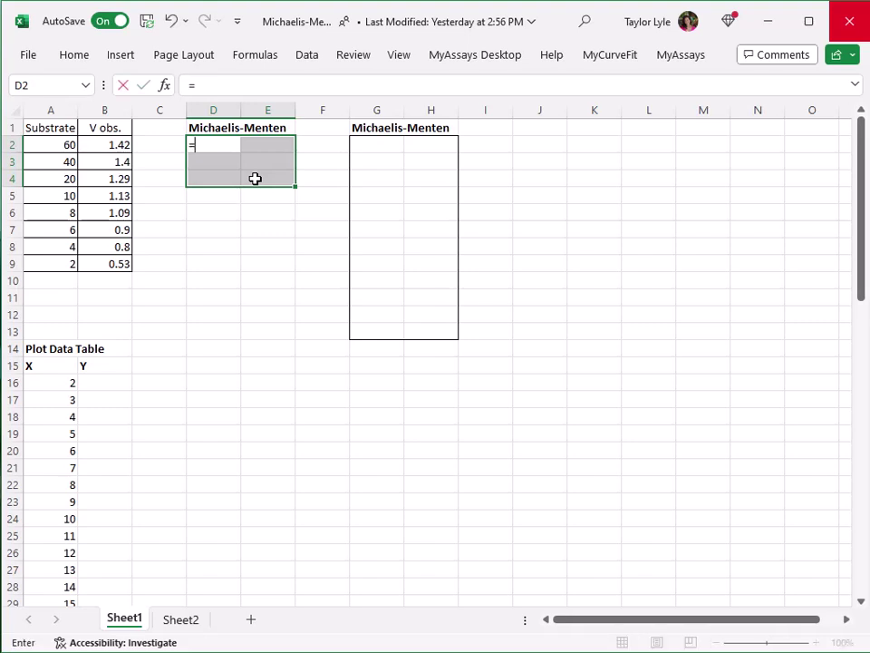
pyautogui.scroll(-5, 284, 202)
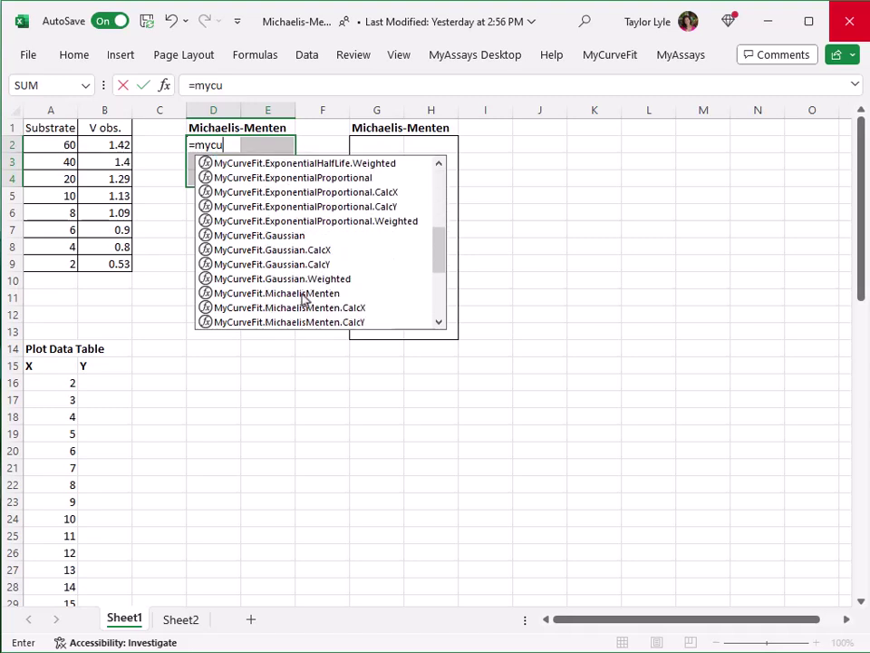
pyautogui.doubleClick(301, 293)
pyautogui.moveTo(56, 138); pyautogui.dragTo(58, 258)
pyautogui.write(',')
pyautogui.click(106, 144)
pyautogui.moveTo(106, 145); pyautogui.dragTo(118, 260)
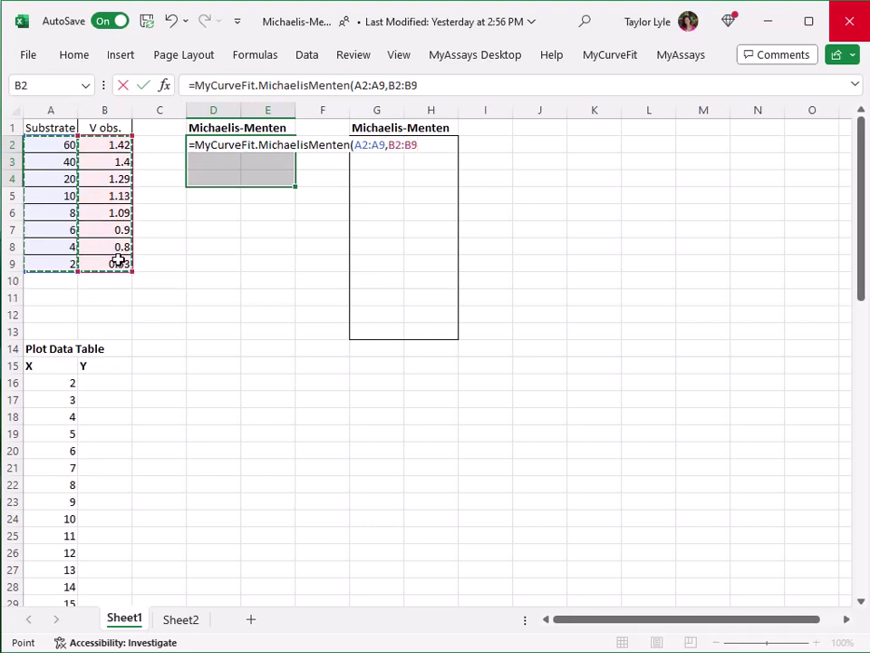
pyautogui.hotkey('ctrl', 'shift', 'Return')
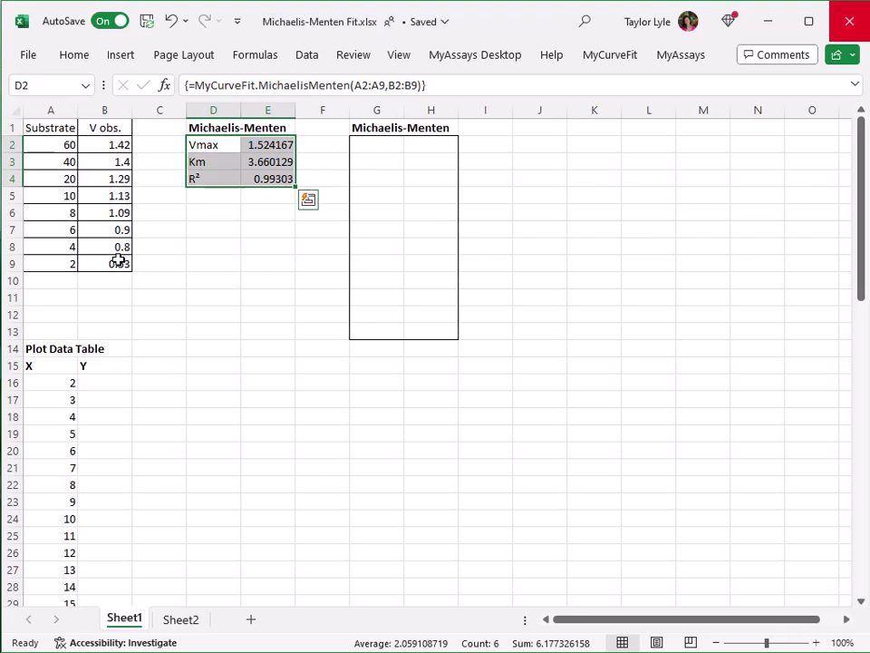
pyautogui.click(228, 247)
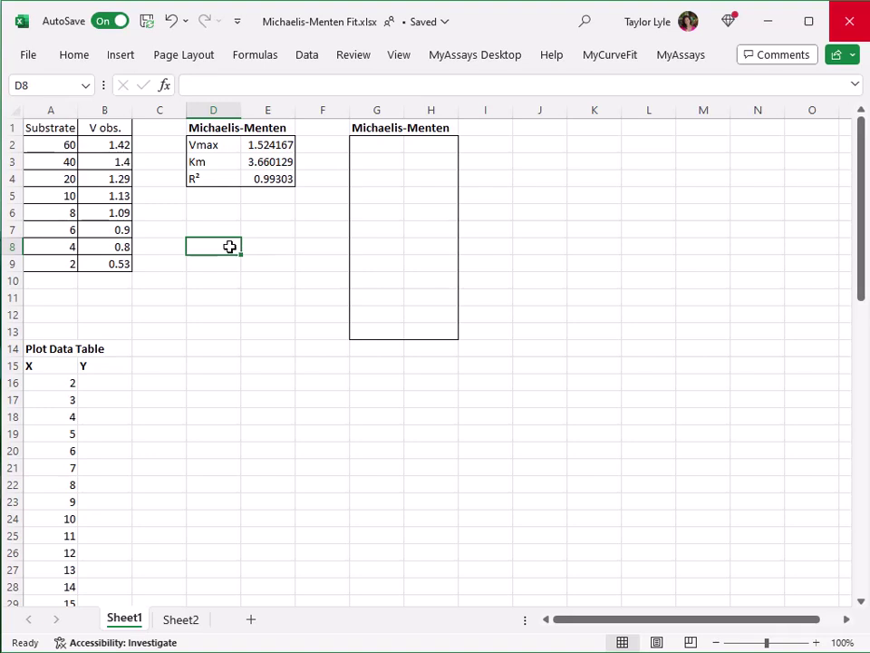
# Enter the array formula =MyCurveFit.MichaelisMenten(A2:A9,B2:B9) across G2:H13 for the extended fit statistics, and check the SSE row
pyautogui.moveTo(378, 145); pyautogui.dragTo(411, 334)
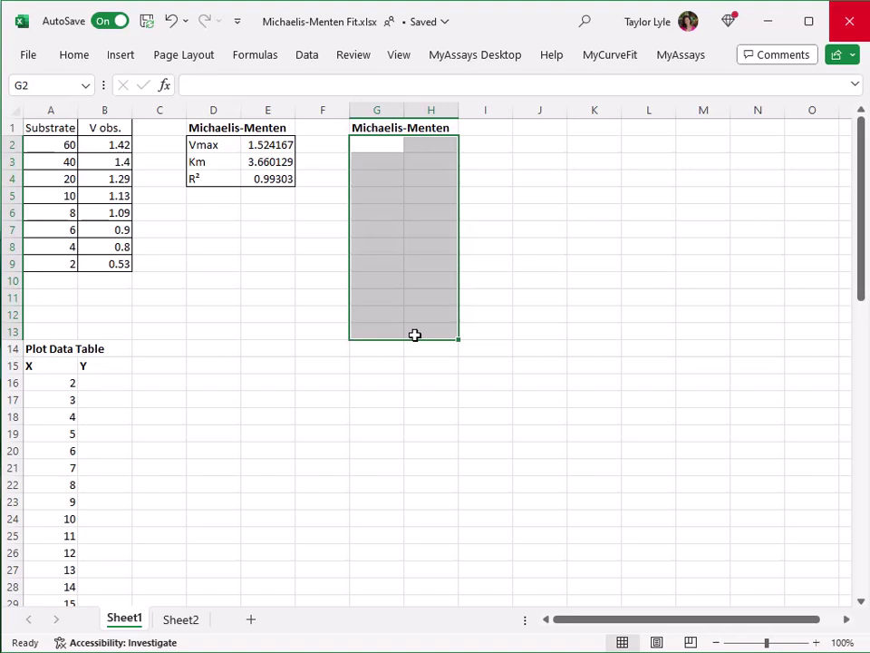
pyautogui.write('=mycur')
pyautogui.scroll(-3, 436, 282)
pyautogui.scroll(-2, 436, 282)
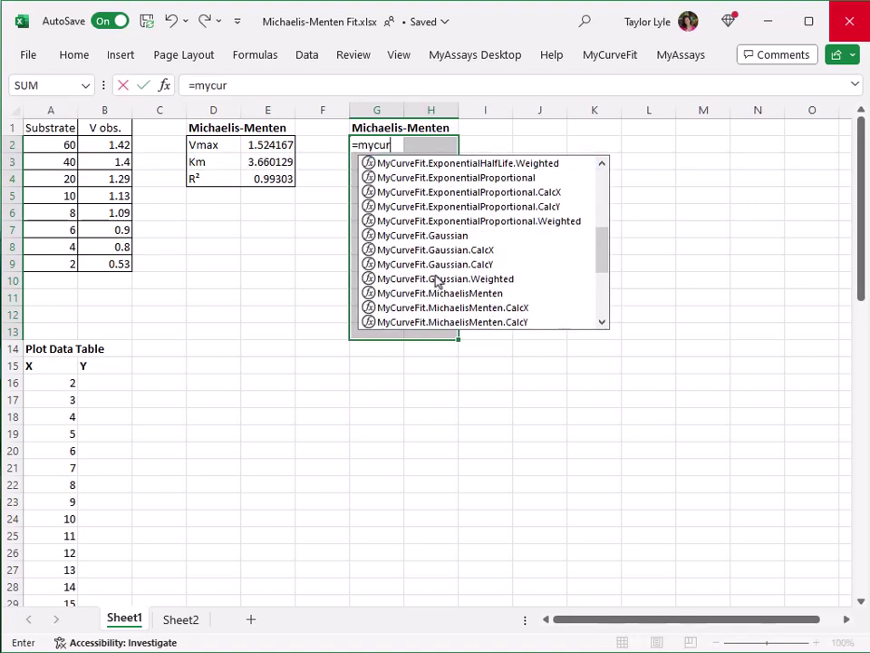
pyautogui.doubleClick(449, 292)
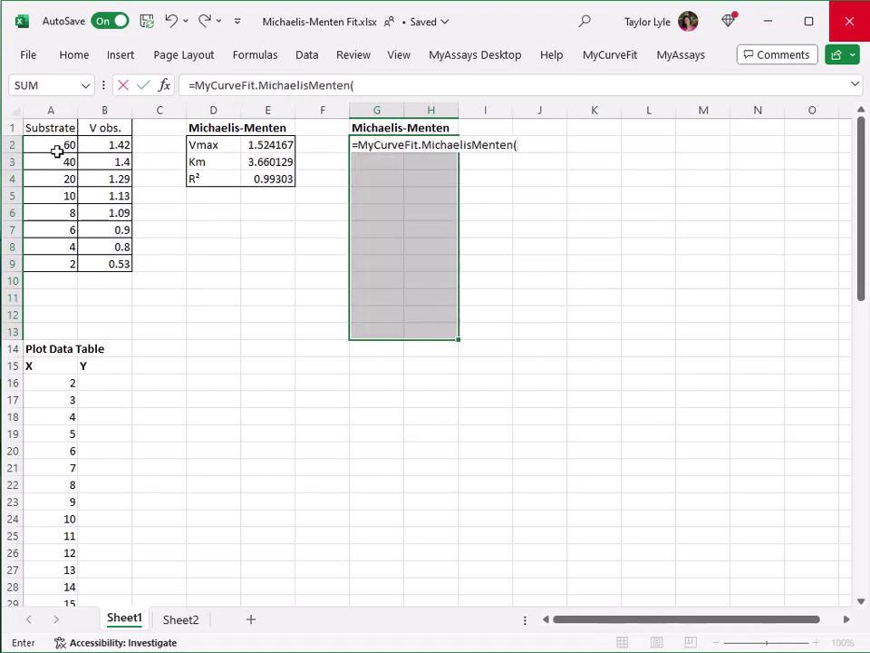
pyautogui.moveTo(52, 144); pyautogui.dragTo(61, 262)
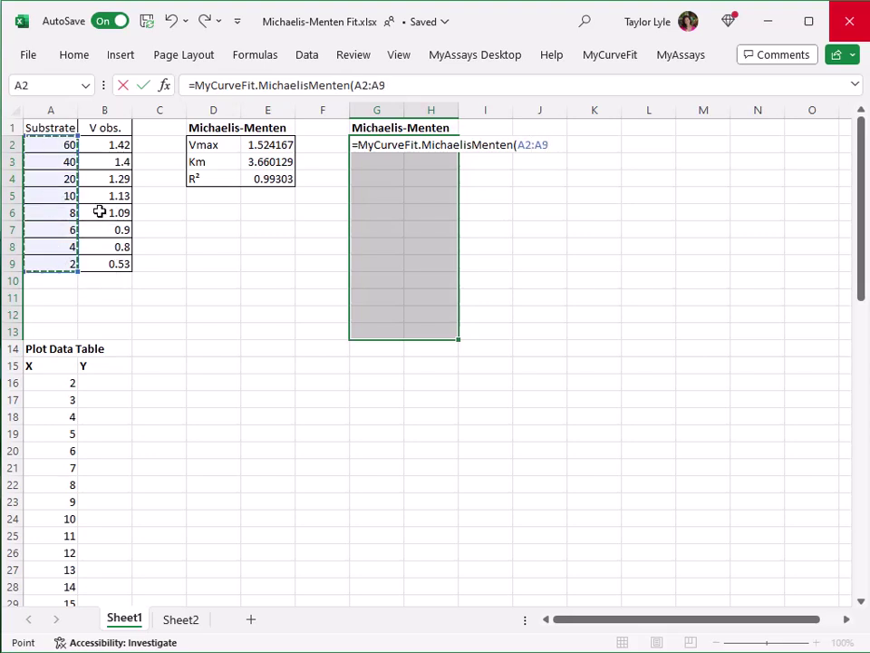
pyautogui.write(',')
pyautogui.moveTo(122, 146); pyautogui.dragTo(119, 260)
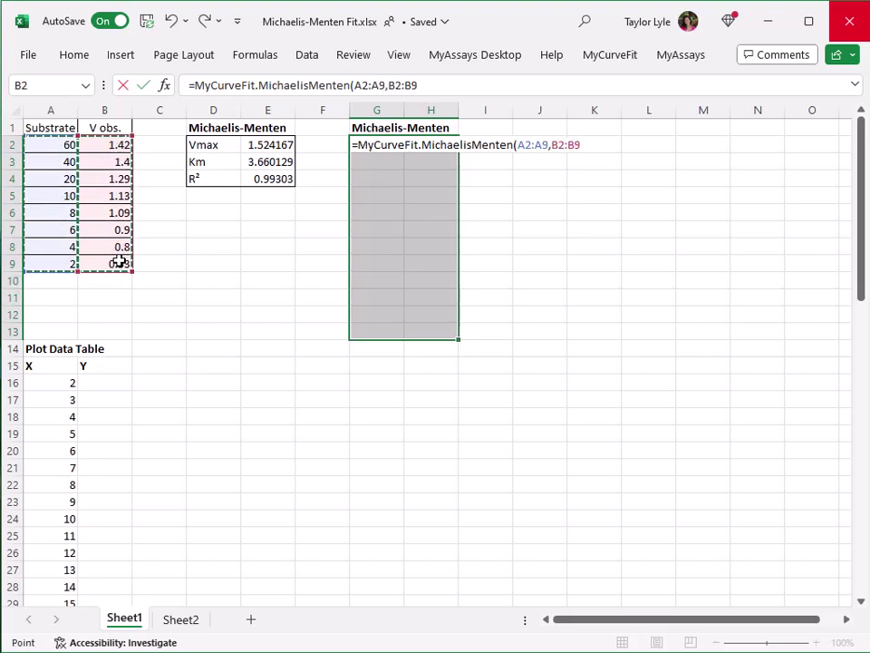
pyautogui.hotkey('ctrl', 'shift', 'Return')
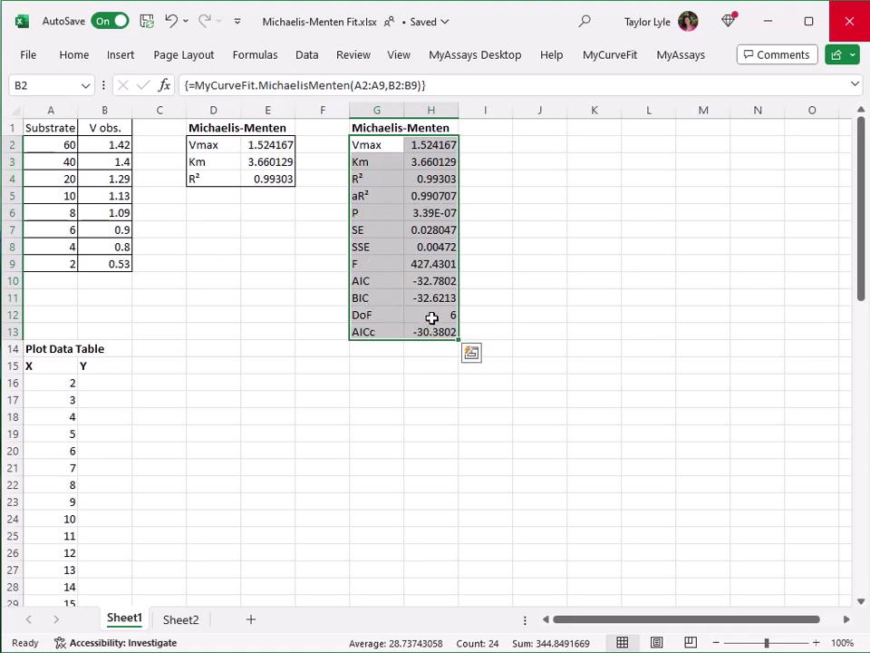
pyautogui.moveTo(391, 246); pyautogui.dragTo(449, 245)
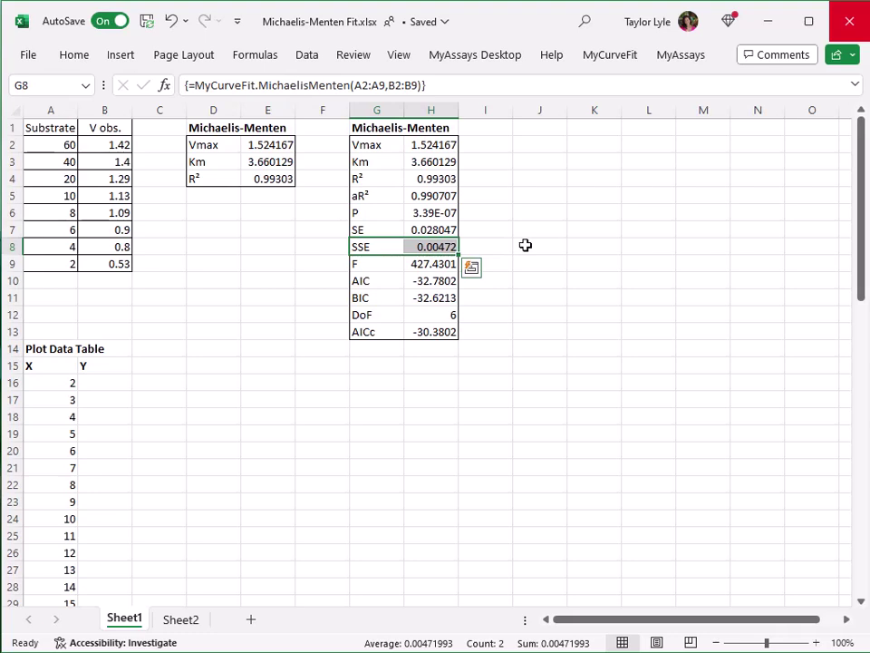
pyautogui.click(321, 315)
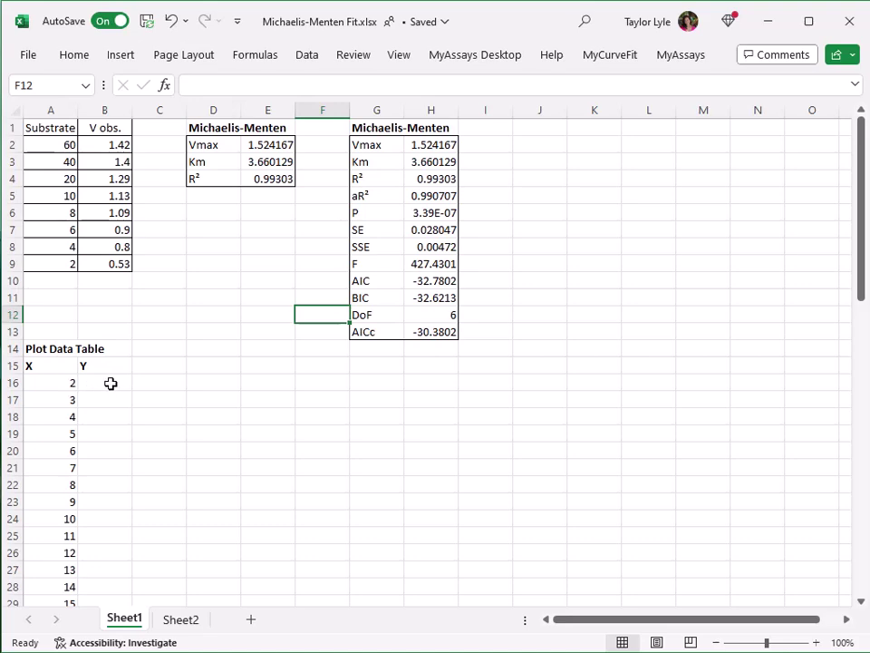
# Calculate the first Y value of the Plot Data Table in B16 with =MyCurveFit.MichaelisMenten.CalcY($E$2:$E$3,A16)
pyautogui.scroll(-20, 110, 382)
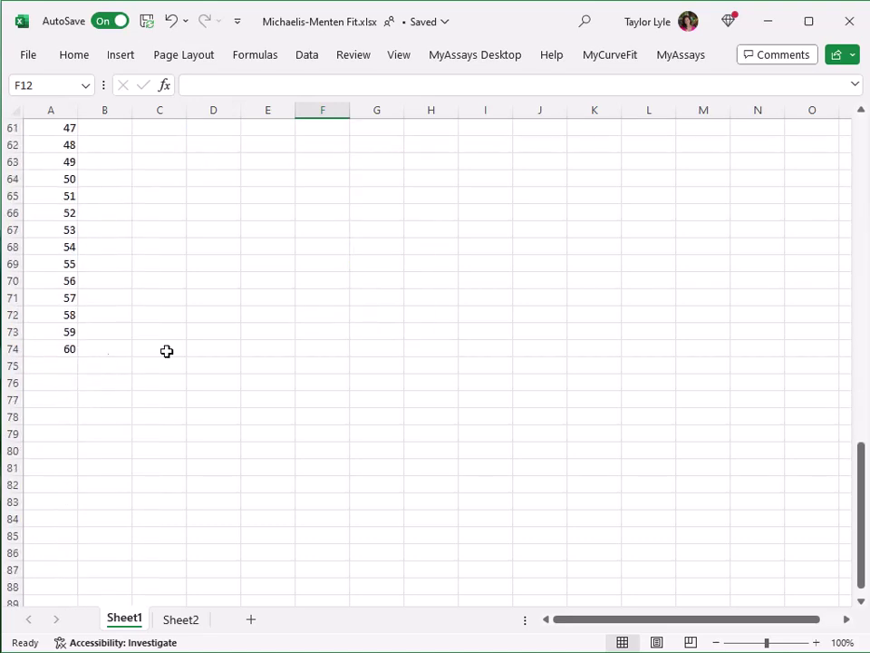
pyautogui.scroll(20, 113, 352)
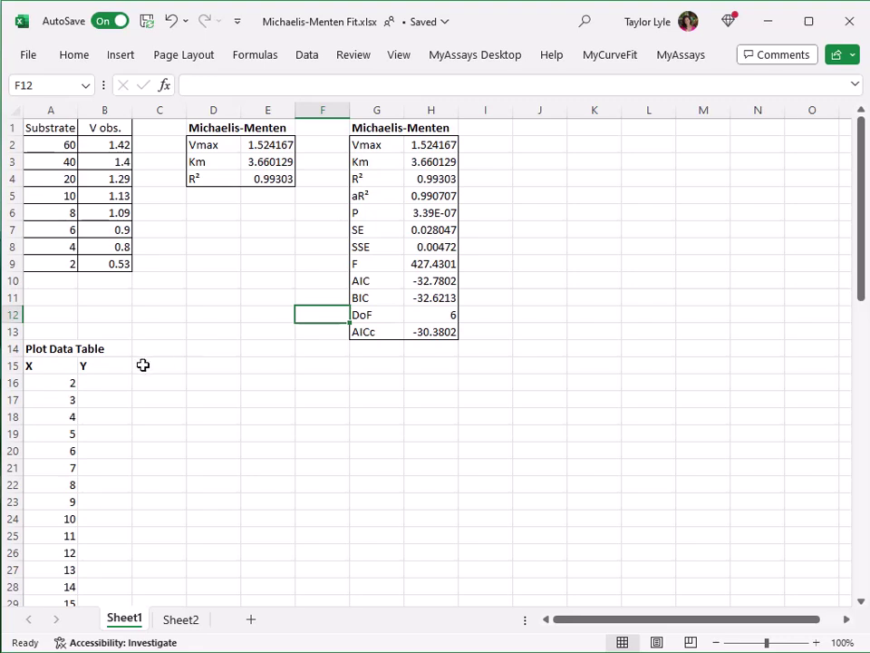
pyautogui.click(125, 385)
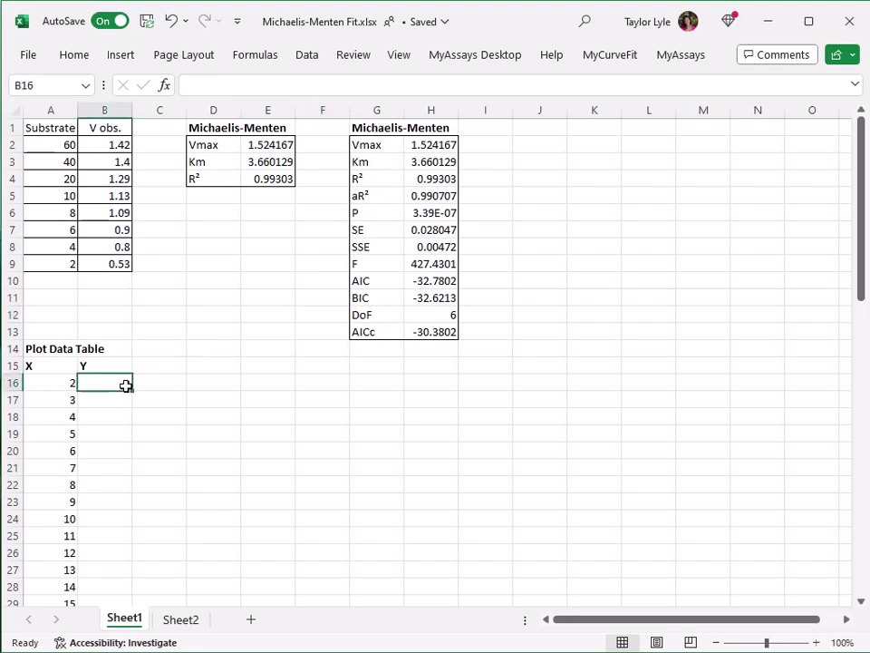
pyautogui.write('=mycur')
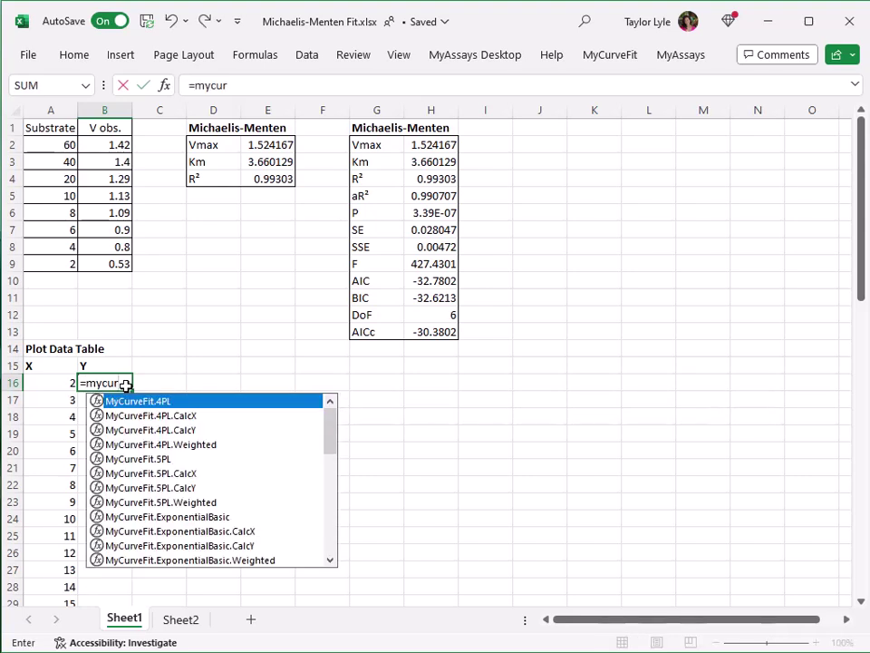
pyautogui.scroll(-6, 195, 442)
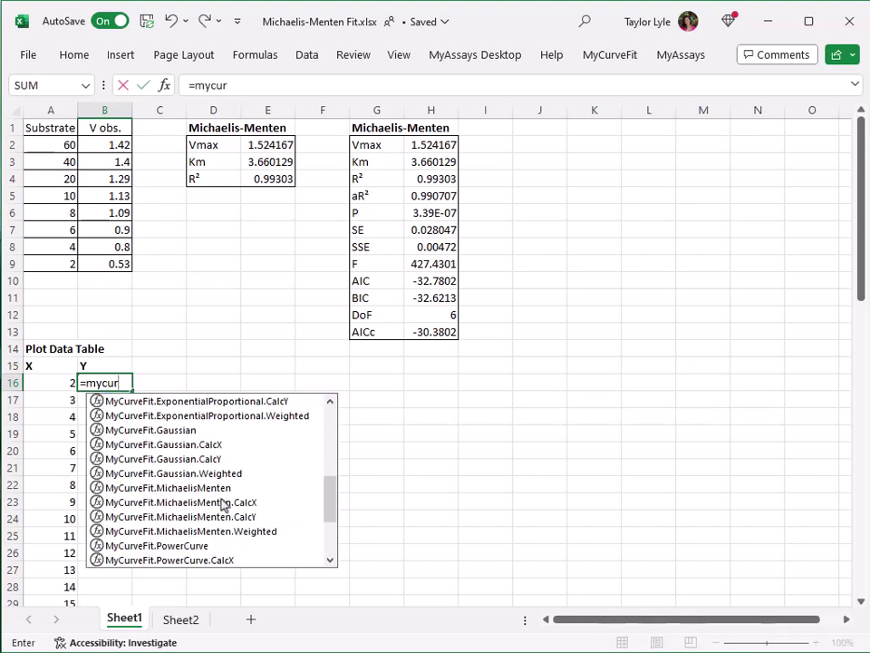
pyautogui.doubleClick(223, 516)
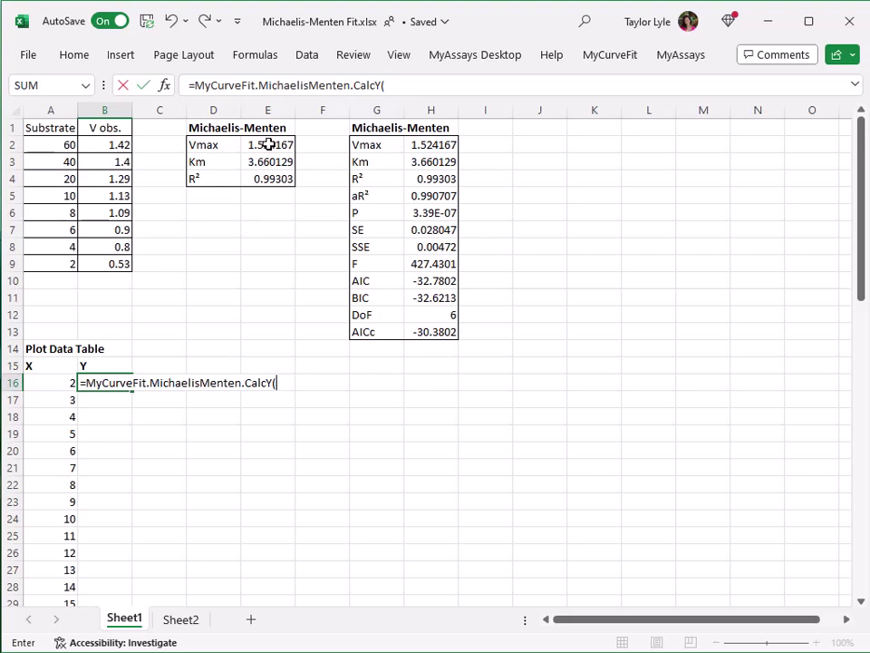
pyautogui.moveTo(268, 144); pyautogui.dragTo(269, 159)
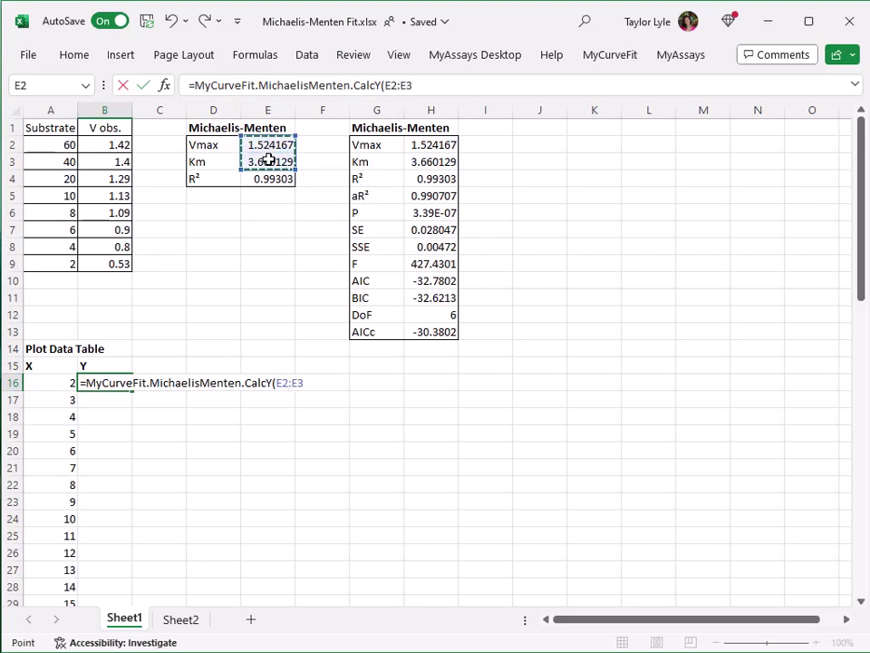
pyautogui.press('F4')
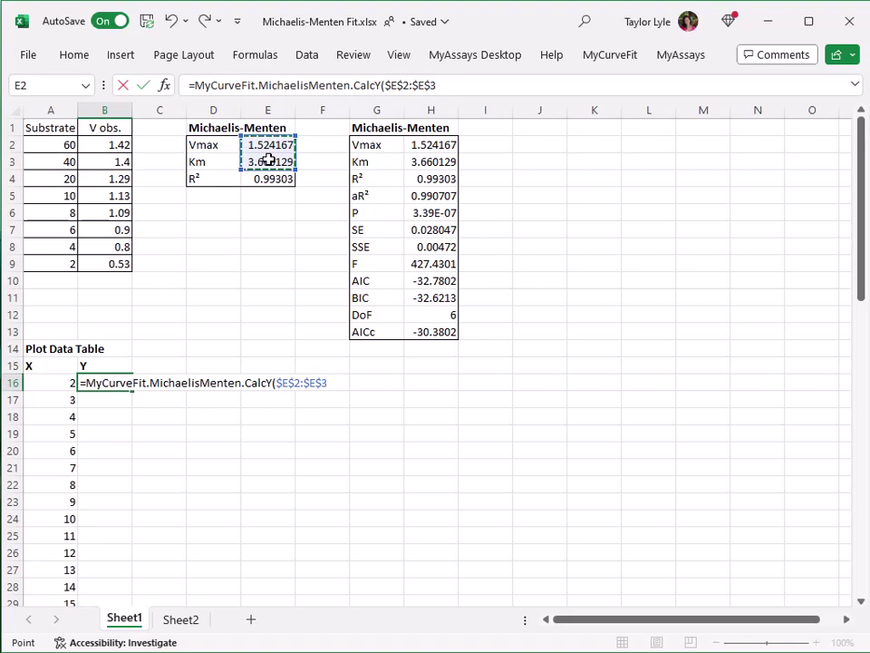
pyautogui.write(',')
pyautogui.click(56, 382)
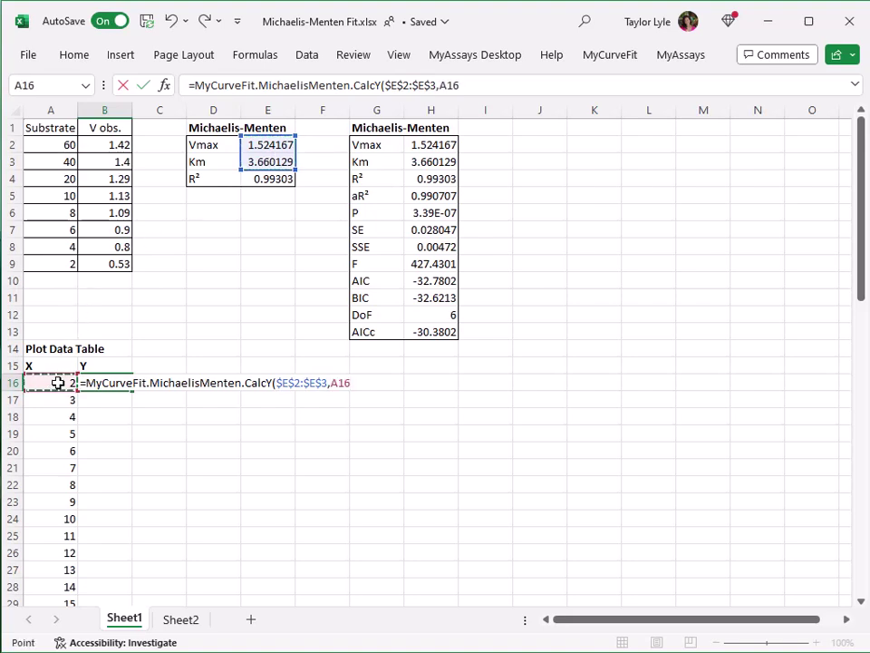
pyautogui.press('Return')
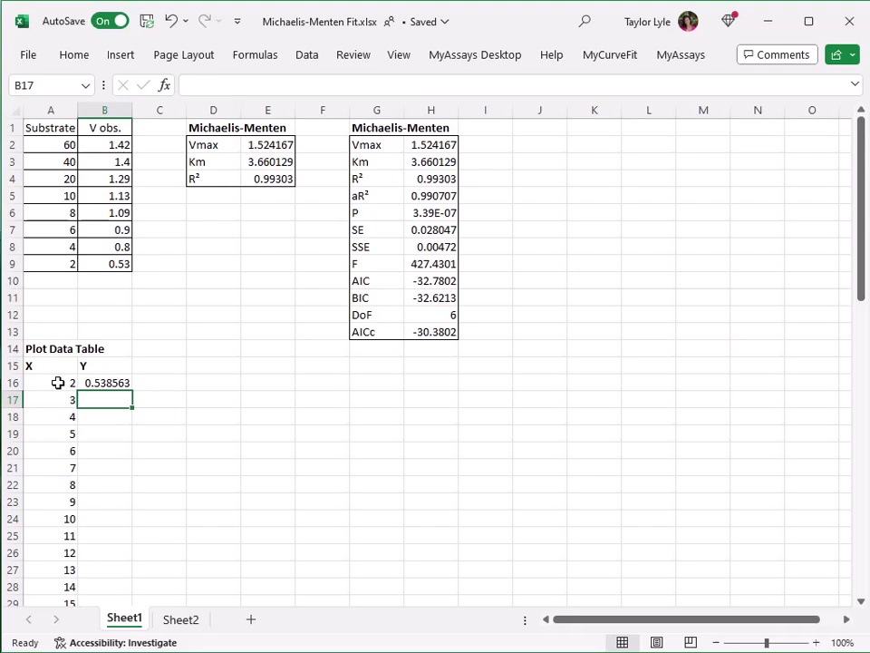
# Fill the CalcY formula from B16 down to B74 for all X values in the Plot Data Table
pyautogui.click(124, 384)
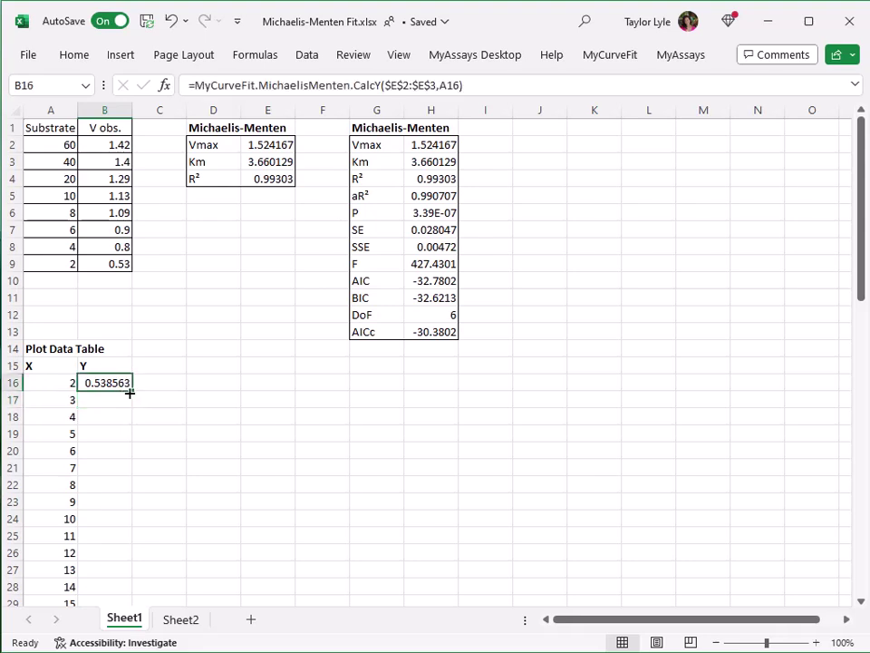
pyautogui.moveTo(128, 394); pyautogui.dragTo(144, 643)
pyautogui.scroll(14, 213, 475)
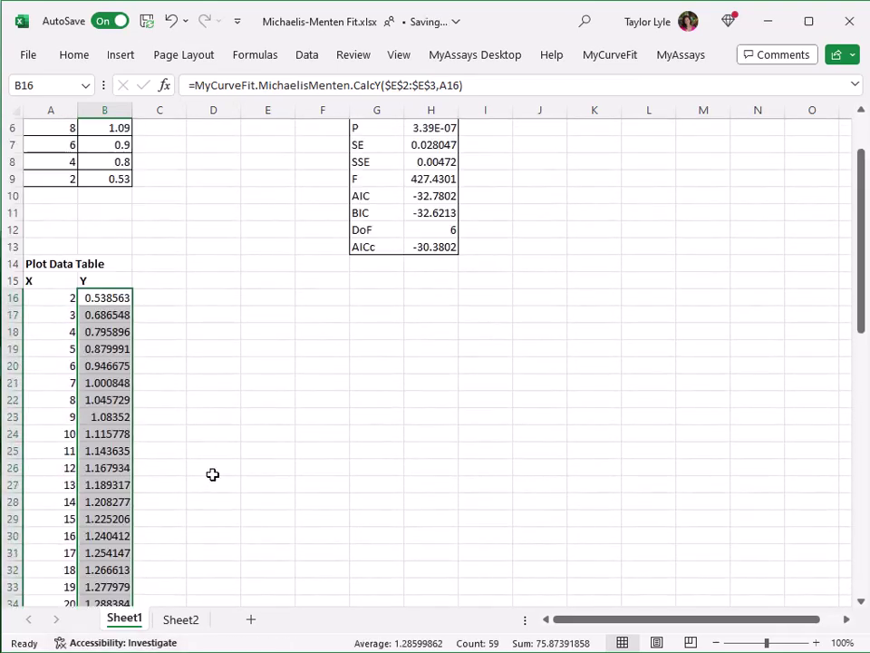
# Insert a markers-only scatter chart of the plot data in A16:B74 and place it beside the Plot Data Table
pyautogui.click(66, 301)
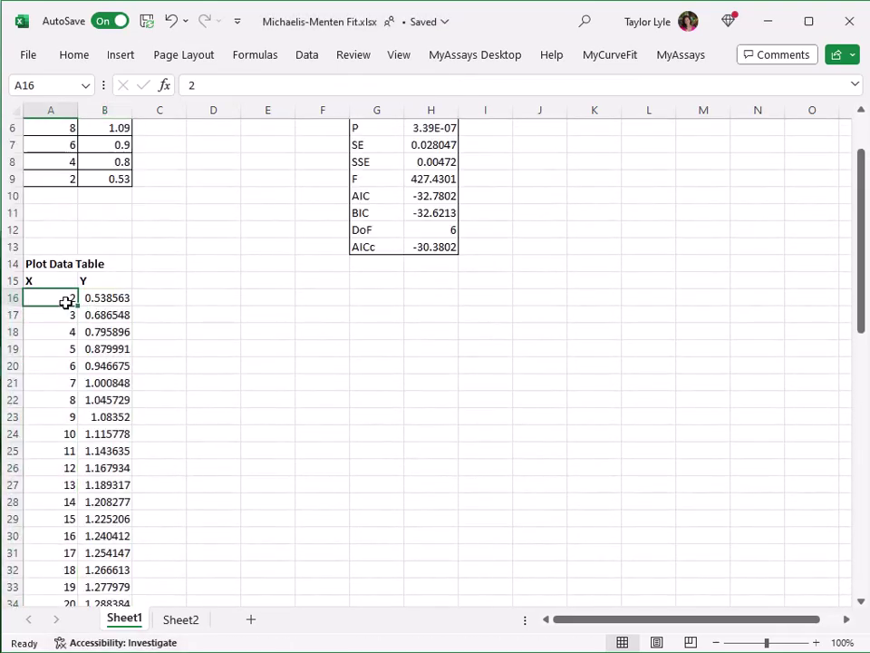
pyautogui.hotkey('ctrl', 'shift', 'Right')
pyautogui.hotkey('ctrl', 'shift', 'Down')
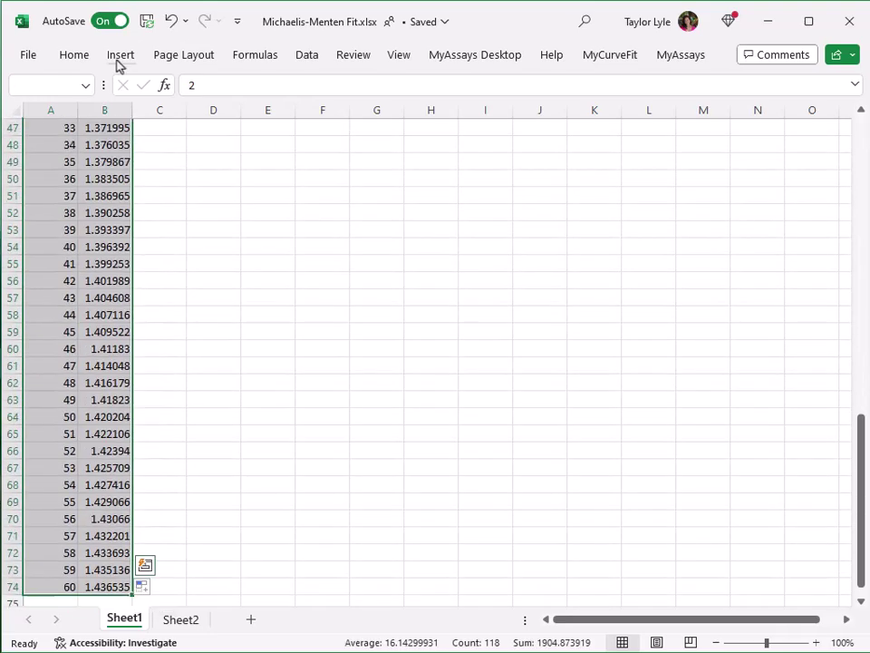
pyautogui.click(121, 54)
pyautogui.click(253, 127)
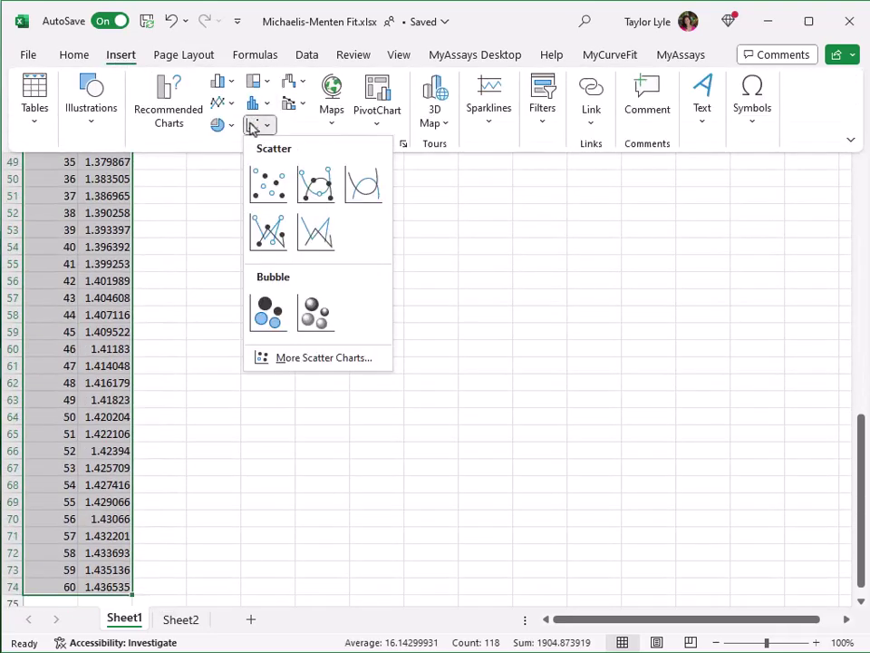
pyautogui.click(264, 186)
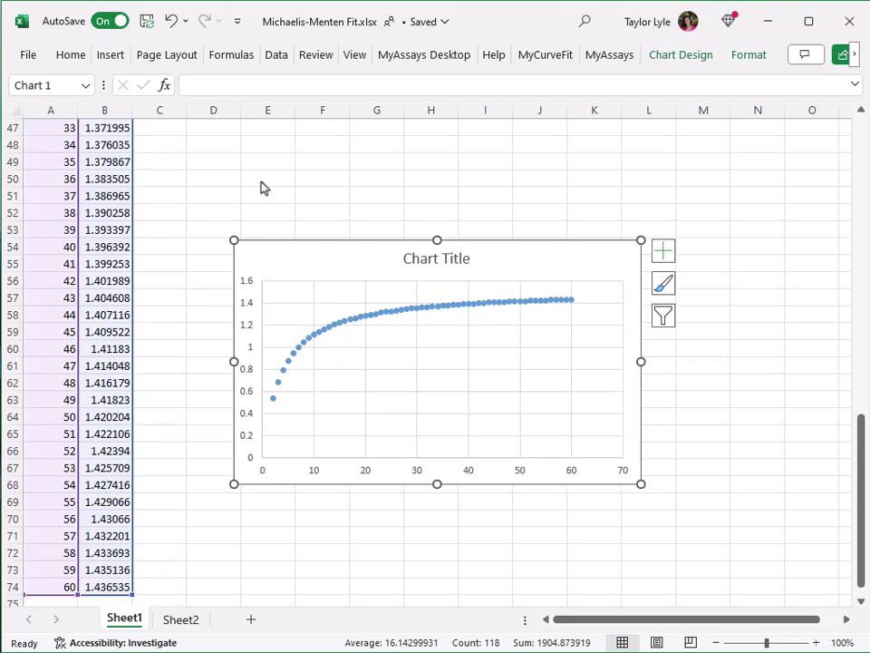
pyautogui.moveTo(289, 262); pyautogui.dragTo(271, 205)
pyautogui.scroll(12, 237, 189)
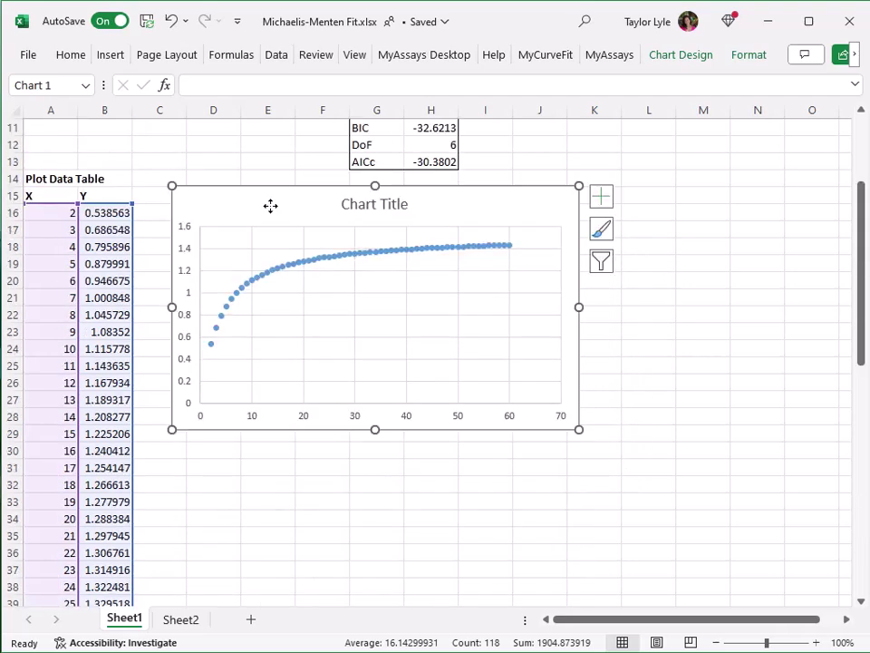
pyautogui.scroll(4, 280, 227)
# Format the fitted-curve series in the chart so that a solid line connects its points
pyautogui.rightClick(362, 422)
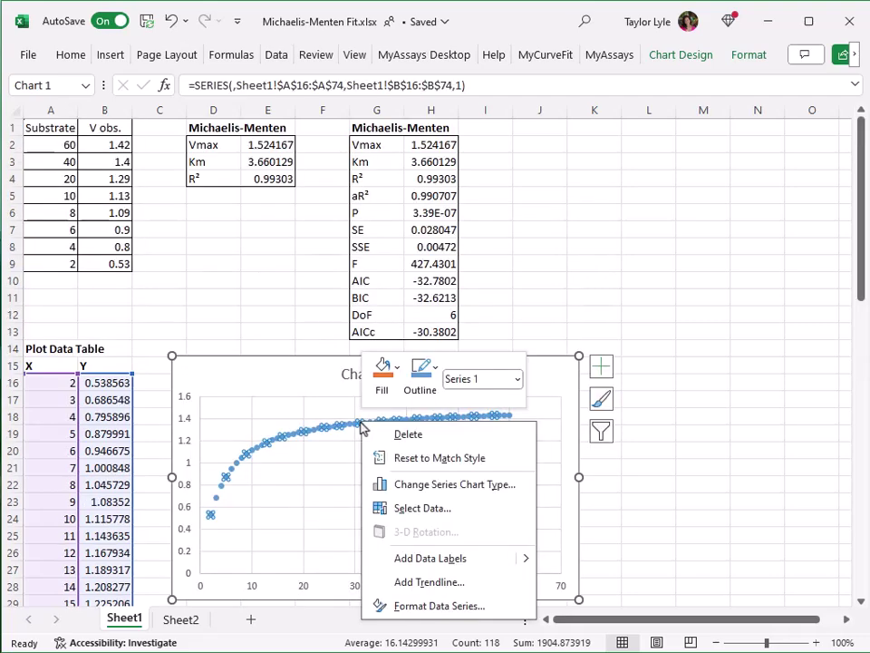
pyautogui.click(409, 605)
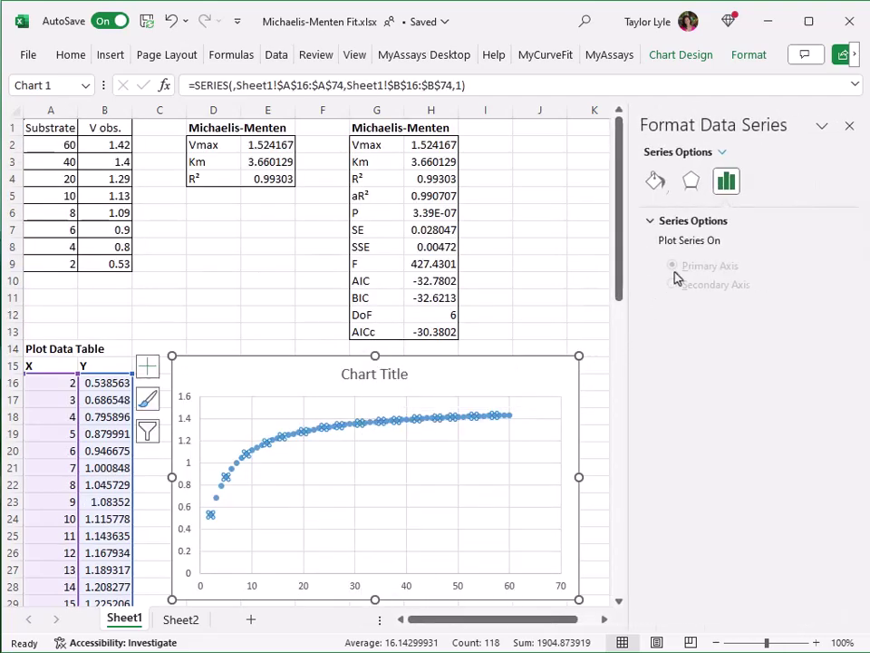
pyautogui.click(655, 180)
pyautogui.click(666, 287)
pyautogui.scroll(-1, 636, 317)
pyautogui.click(717, 603)
pyautogui.scroll(2, 698, 222)
# Set the fitted-curve series' marker option to None
pyautogui.click(725, 222)
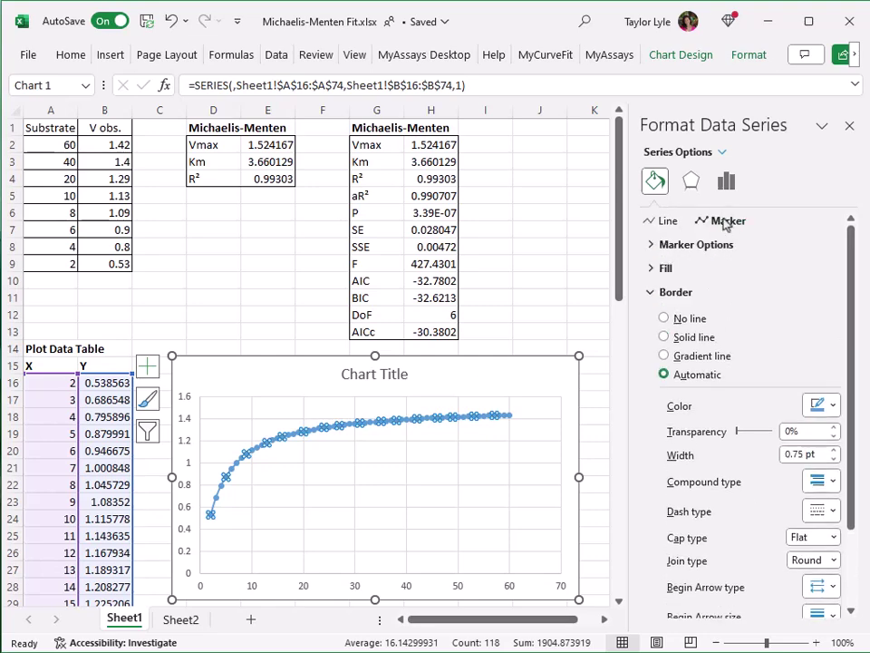
pyautogui.click(671, 246)
pyautogui.click(676, 289)
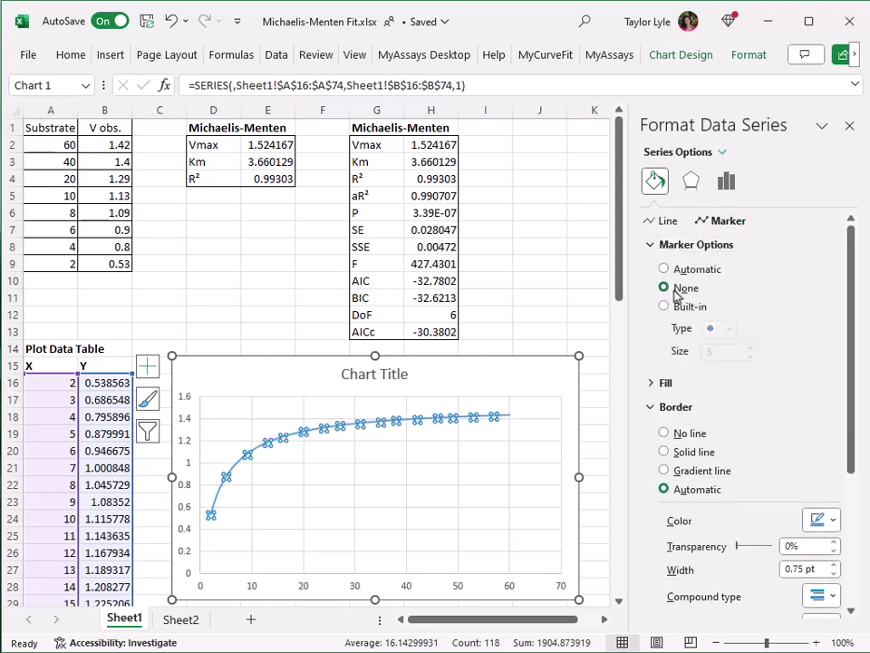
pyautogui.click(536, 369)
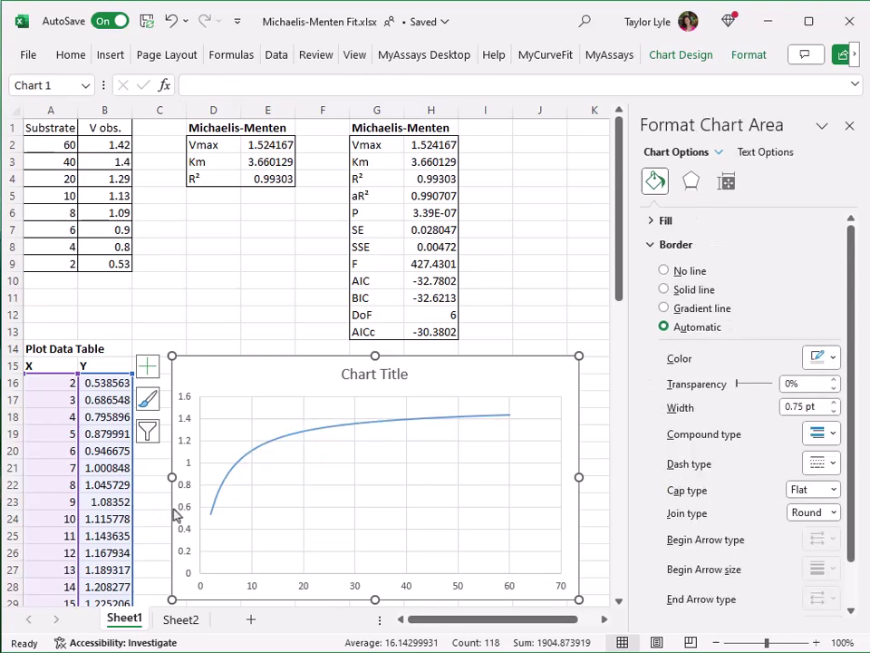
# Add a chart series named Calibrators with the substrate values in A2:A9 as its X values
pyautogui.moveTo(460, 424)
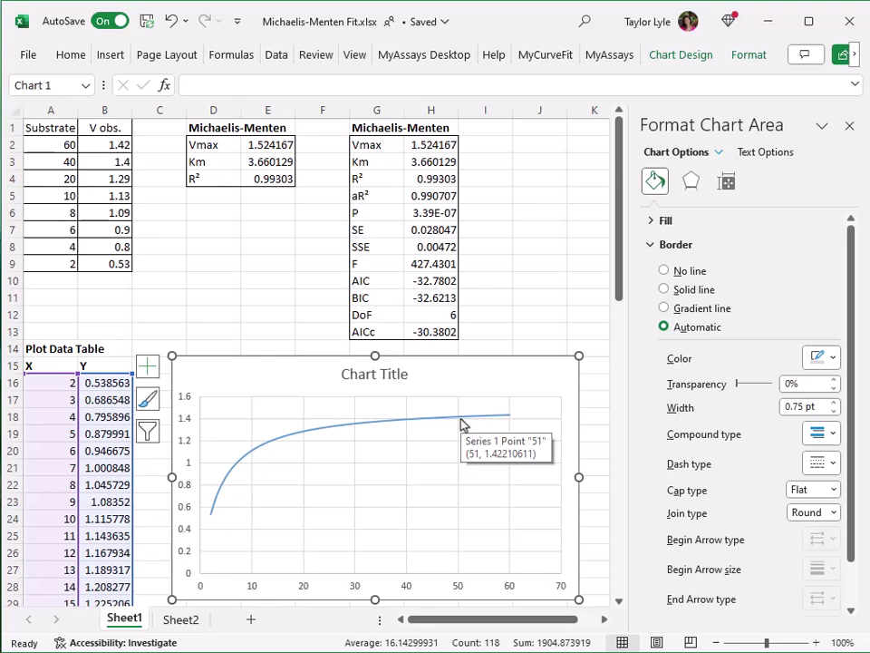
pyautogui.rightClick(389, 463)
pyautogui.click(433, 551)
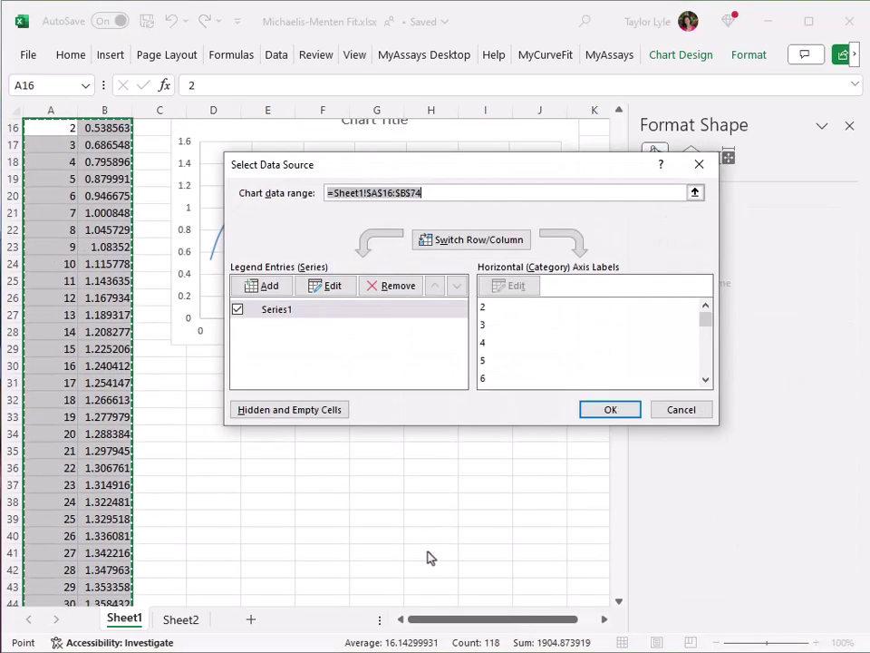
pyautogui.click(269, 285)
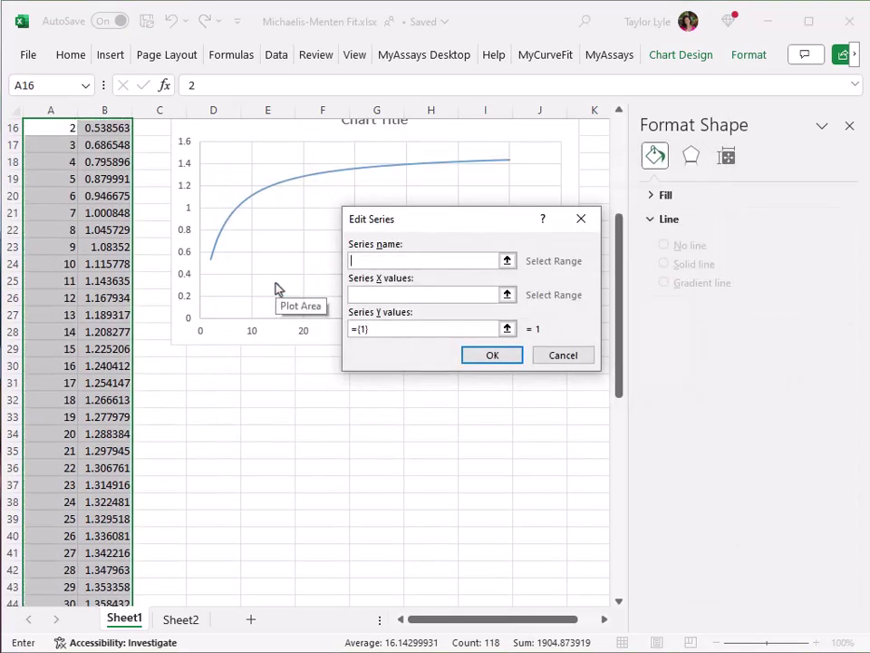
pyautogui.write('Calibrators')
pyautogui.press('Tab')
pyautogui.scroll(5, 224, 254)
pyautogui.moveTo(58, 143); pyautogui.dragTo(73, 252)
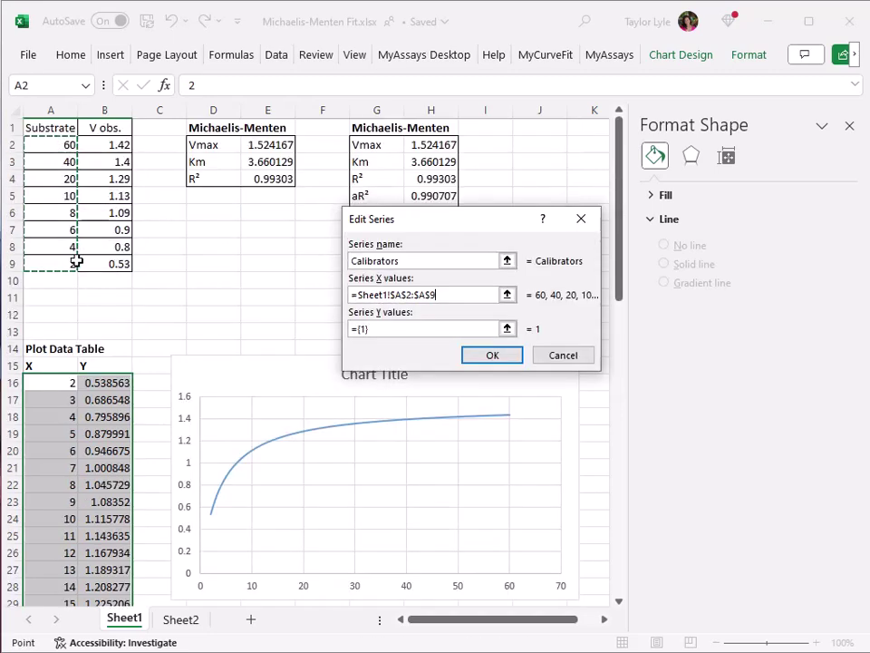
# Use the observed velocities in B2:B9 as the Calibrators series' Y values and accept the new series
pyautogui.click(507, 328)
pyautogui.click(113, 143)
pyautogui.moveTo(113, 143); pyautogui.dragTo(118, 262)
pyautogui.click(585, 248)
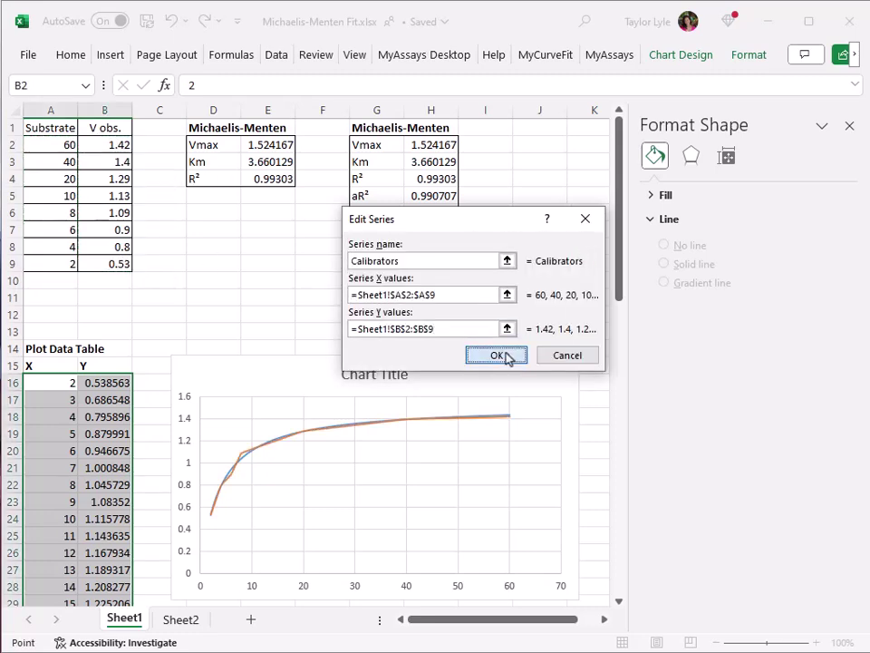
pyautogui.click(502, 355)
pyautogui.click(610, 410)
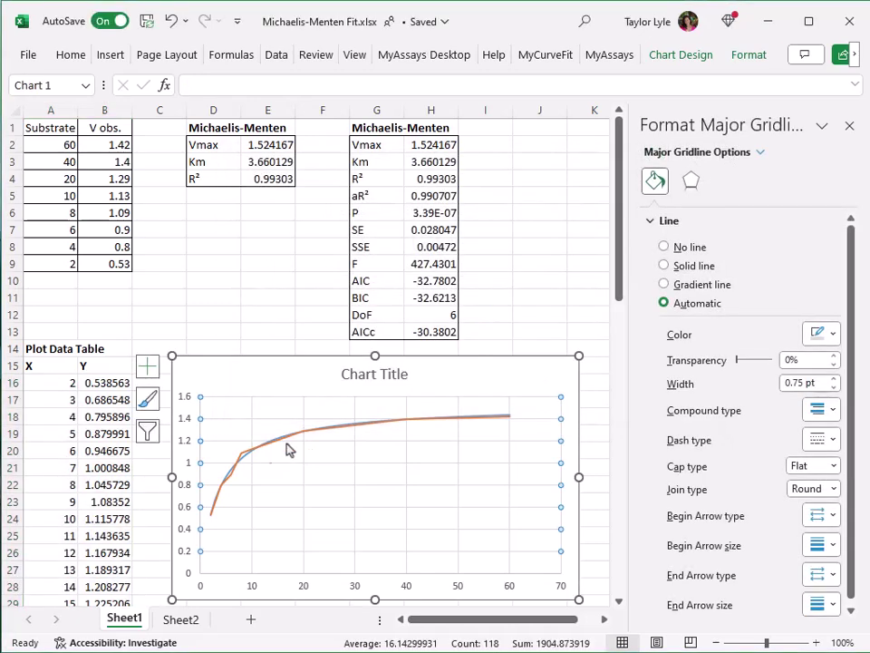
# Set the Calibrators series to No line in the chart
pyautogui.rightClick(244, 447)
pyautogui.click(727, 181)
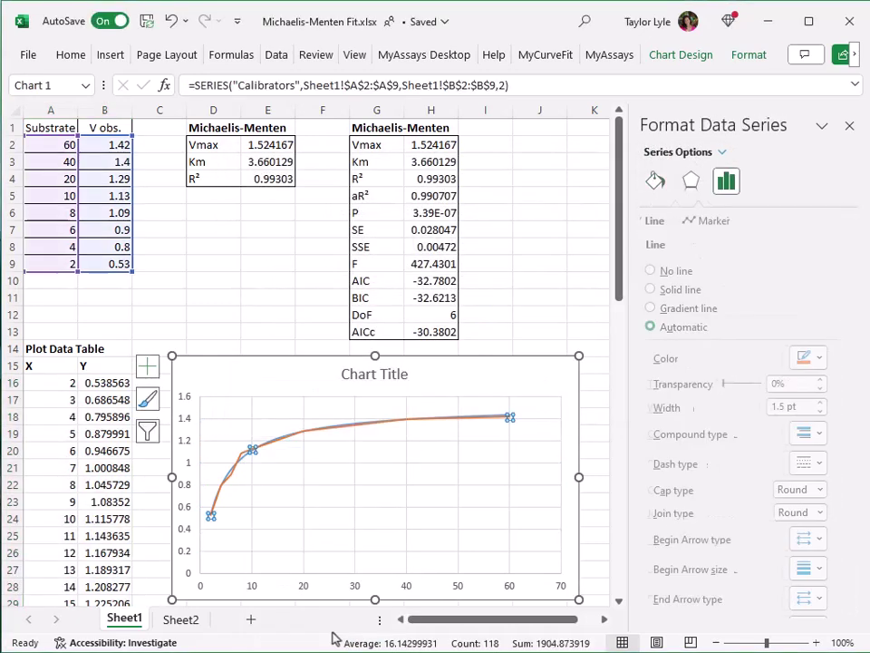
pyautogui.click(655, 180)
pyautogui.click(693, 273)
# Give the Calibrators series automatic markers and close the series formatting options
pyautogui.click(723, 220)
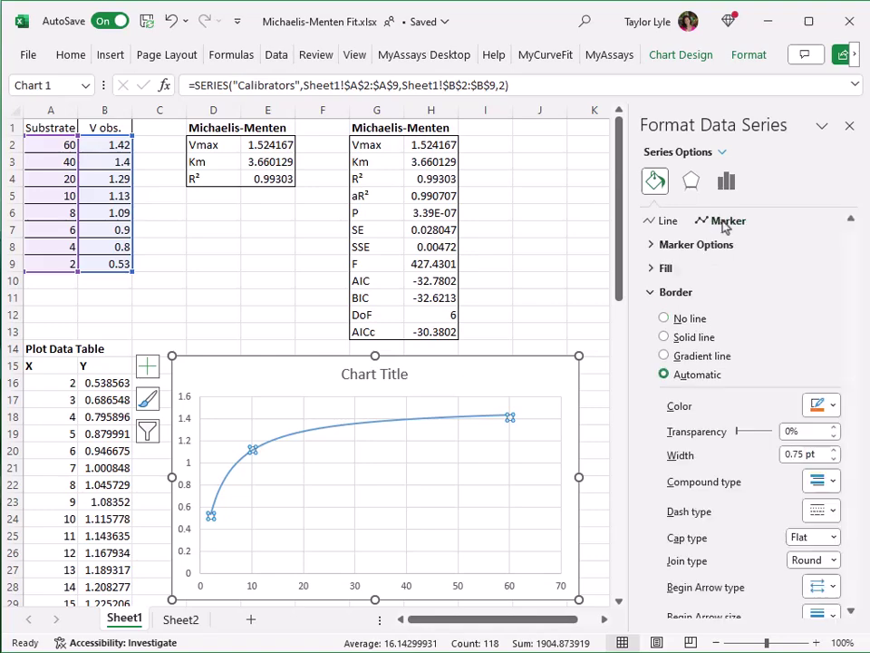
pyautogui.click(689, 246)
pyautogui.click(688, 270)
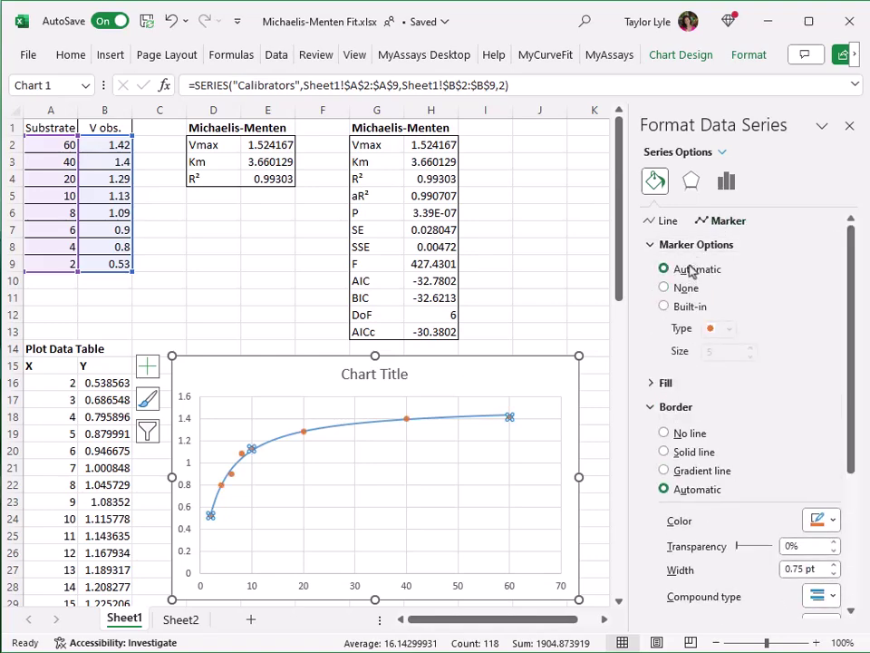
pyautogui.click(849, 126)
pyautogui.click(509, 369)
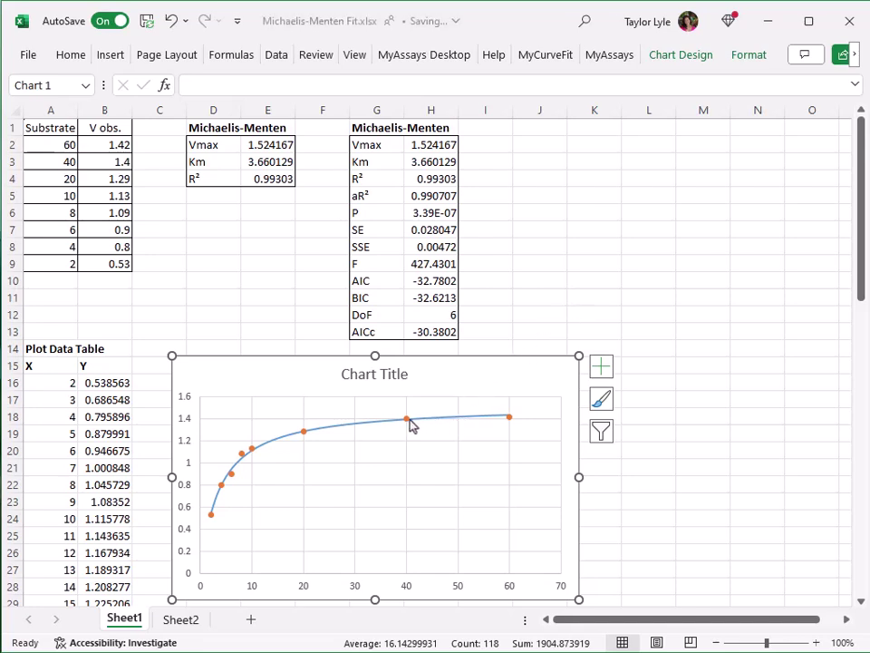
pyautogui.moveTo(411, 425)
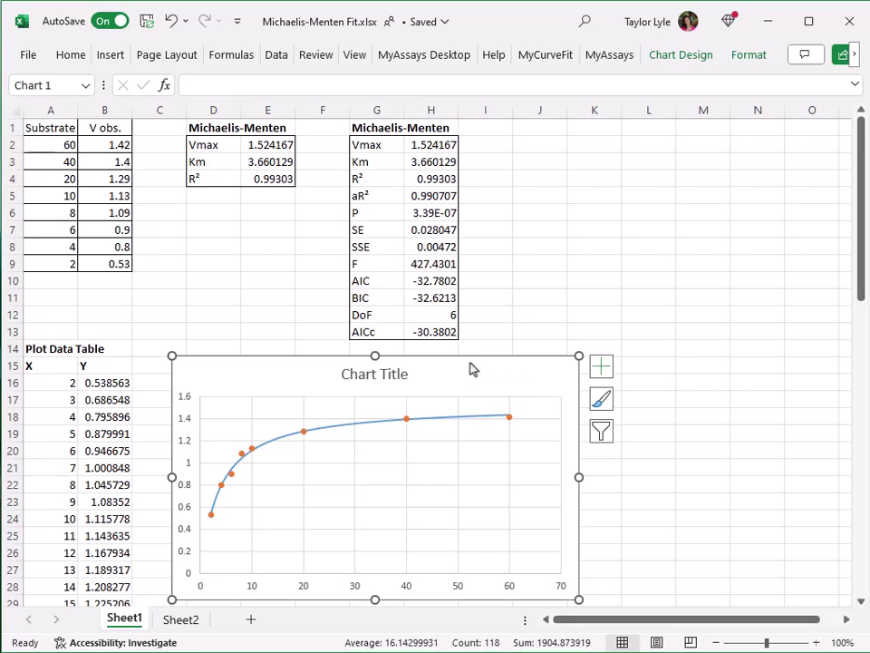
# Copy the data set in A2:B9 of Sheet2 and paste it over A2:B9 in Sheet1
pyautogui.click(189, 619)
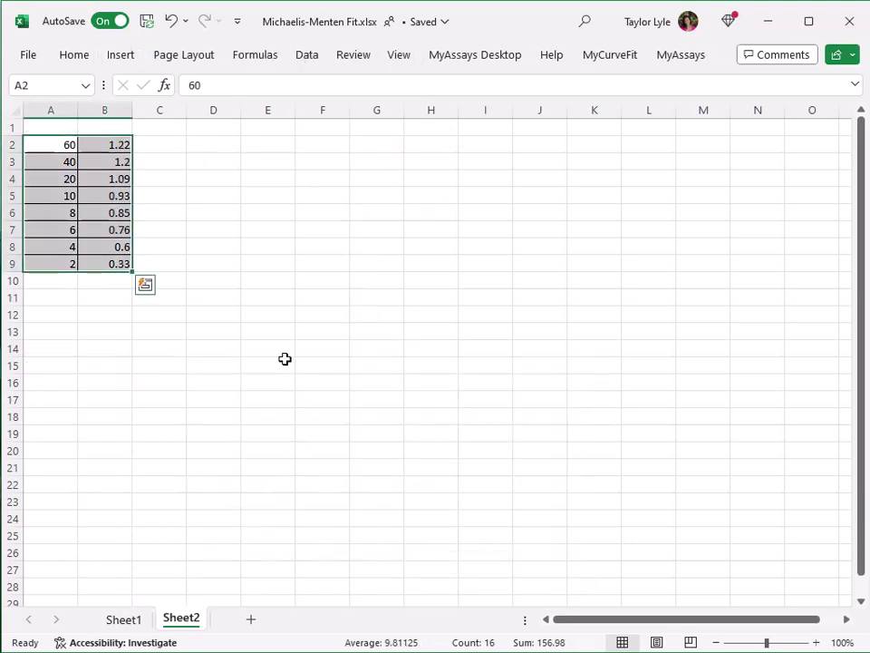
pyautogui.hotkey('ctrl', 'c')
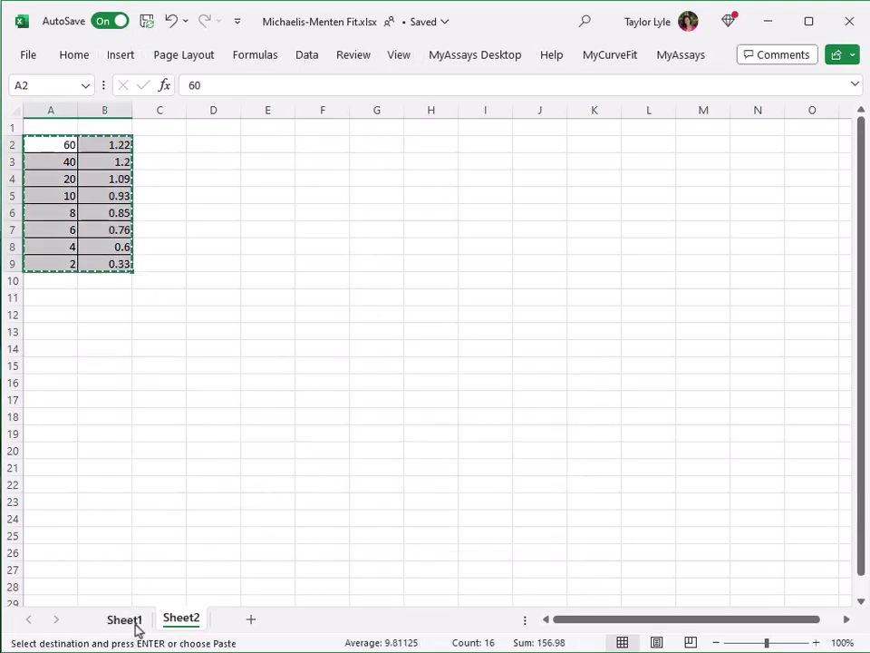
pyautogui.click(127, 624)
pyautogui.moveTo(49, 142); pyautogui.dragTo(105, 260)
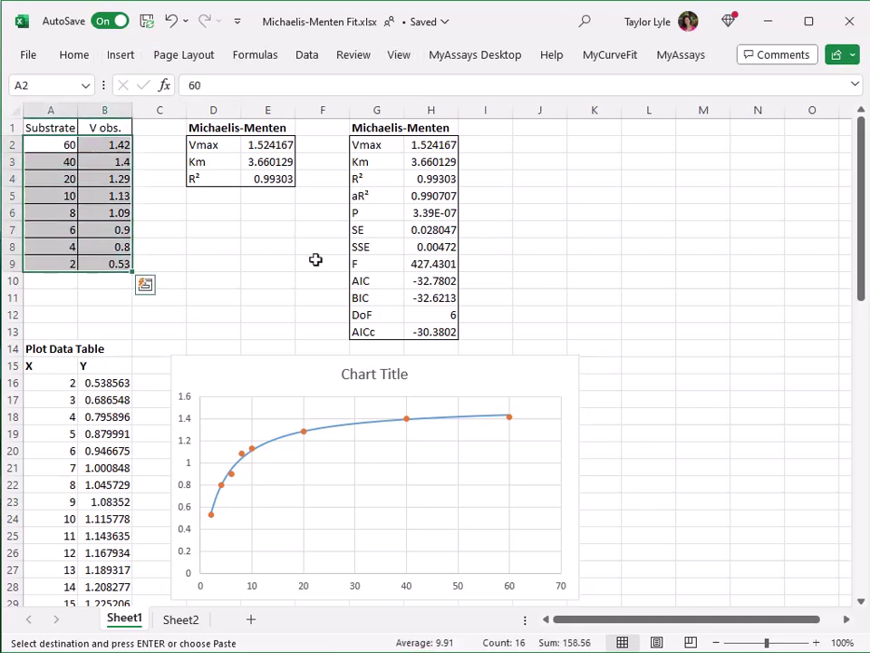
pyautogui.hotkey('ctrl', 'v')
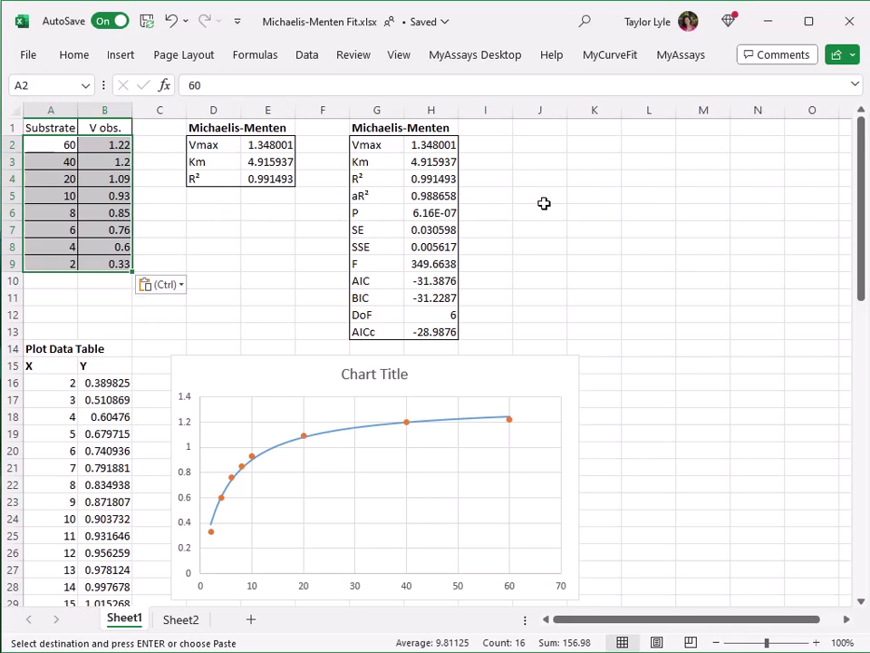